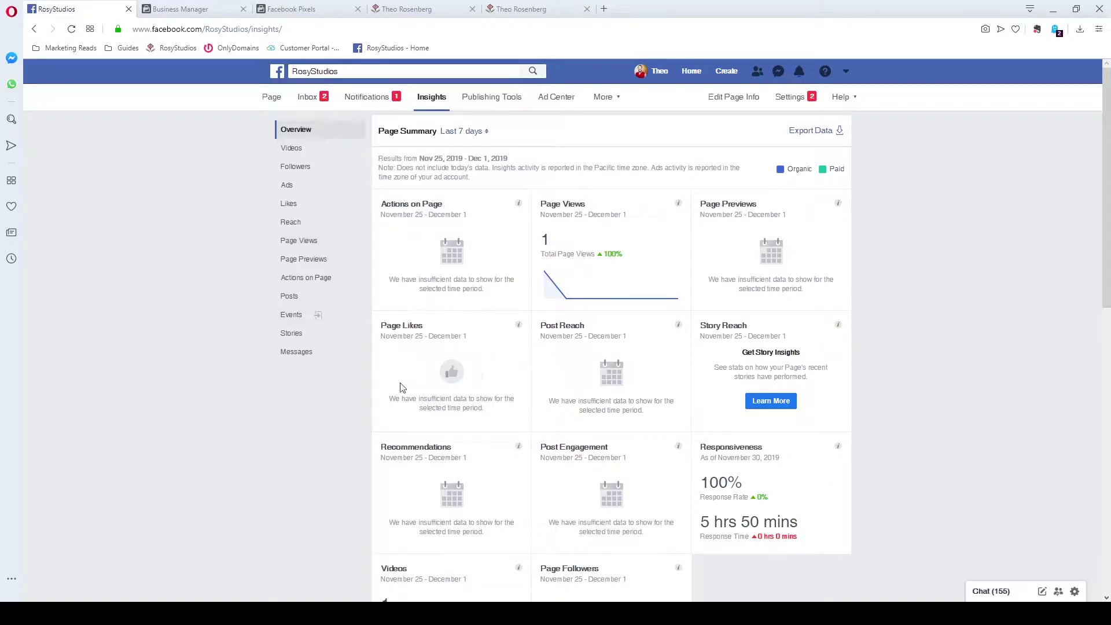
Step: Review the Reach charts in the RosyStudios page's Insights, from post reach through to hides, spam reports and unlikes
left_click(304, 224)
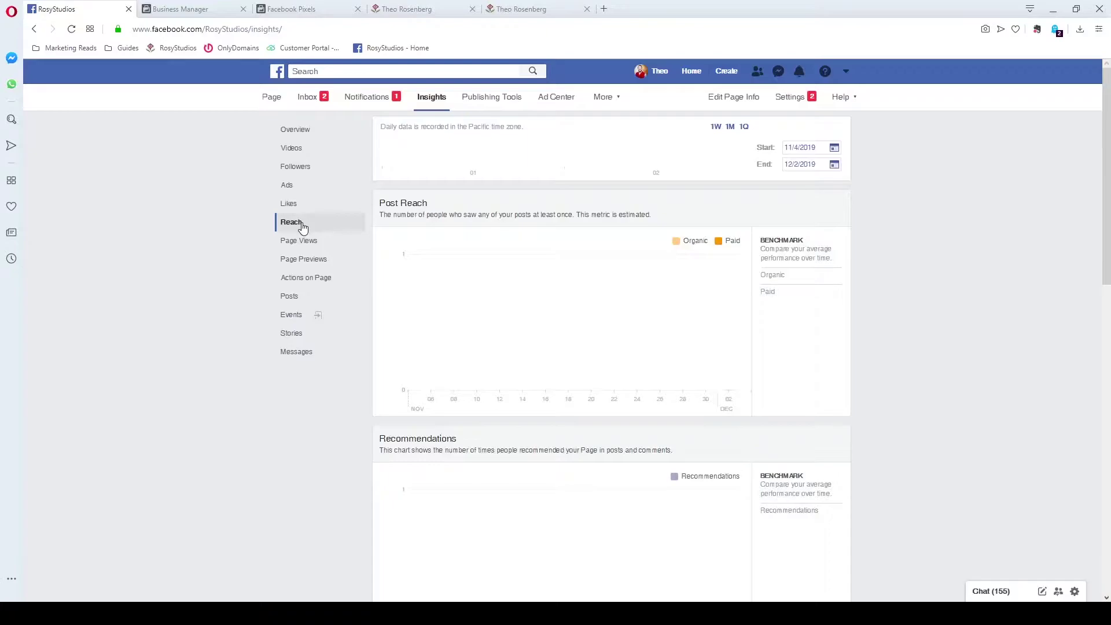
scroll(374, 394, "down", 8)
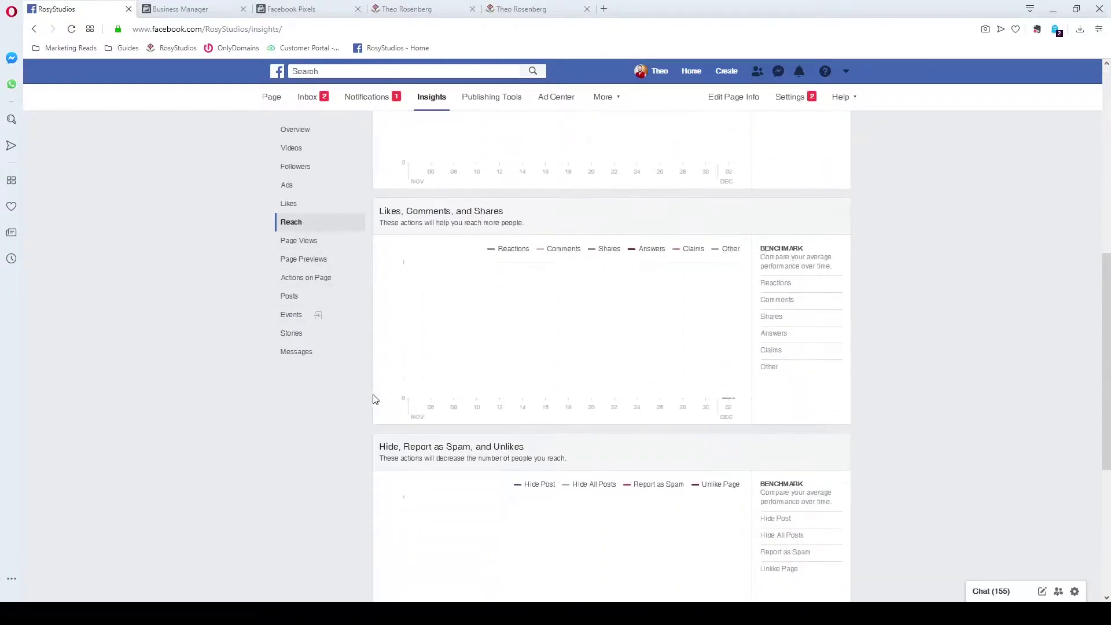
scroll(374, 400, "up", 8)
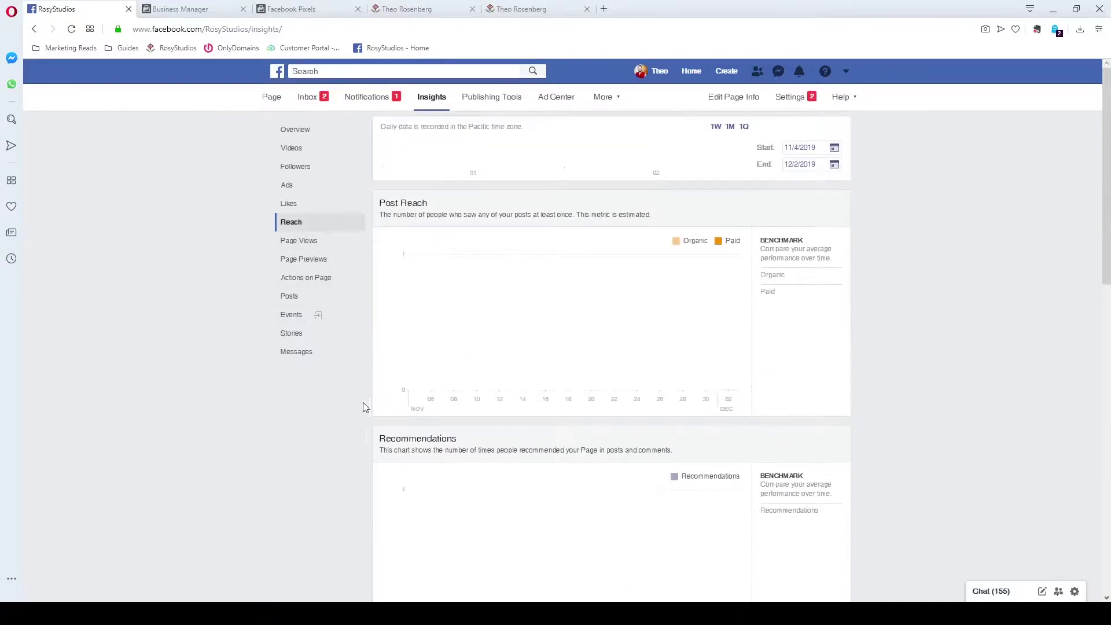
Step: Switch to Business Manager, shorten its address to business.facebook.com/home/ to reach the business selection, and choose the RosyStudios business
left_click(153, 9)
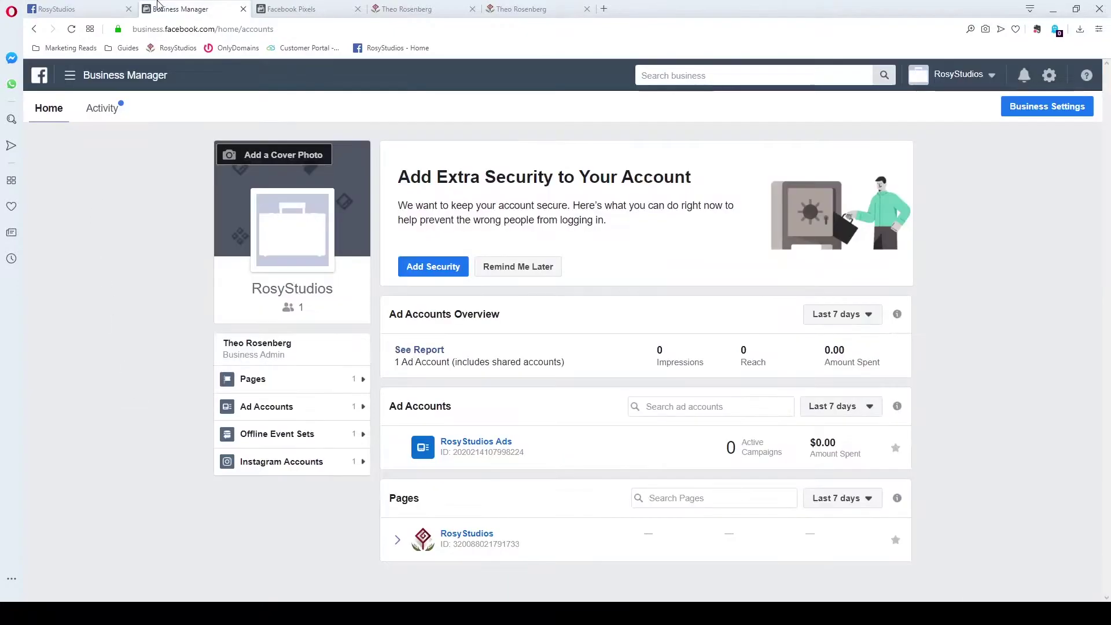
left_click(274, 29)
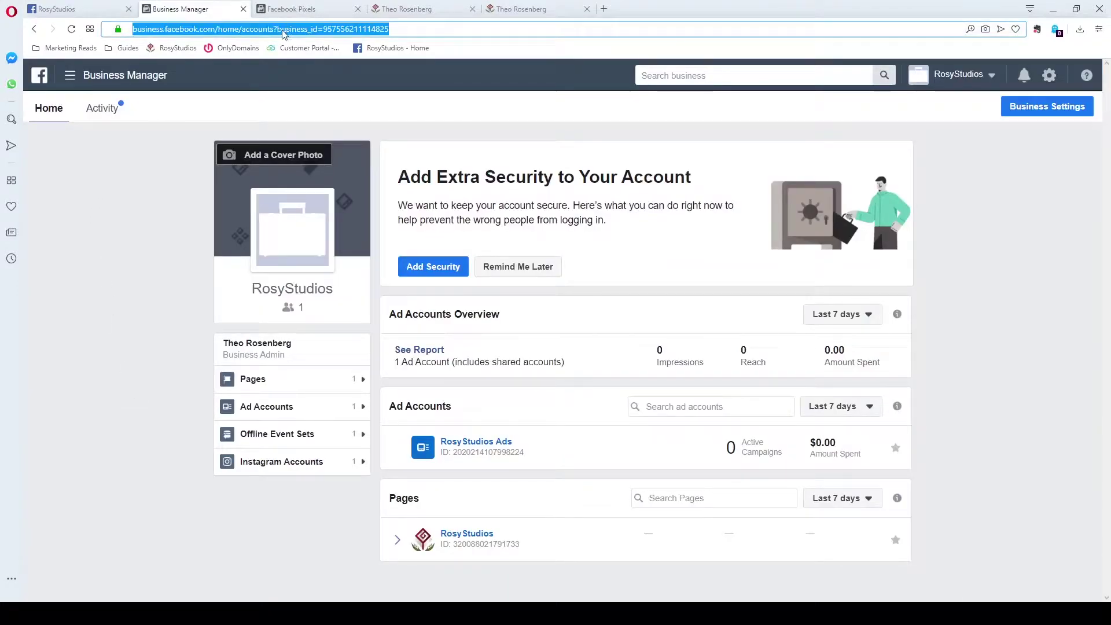
left_click(242, 29)
left_click_drag(242, 29, 388, 34)
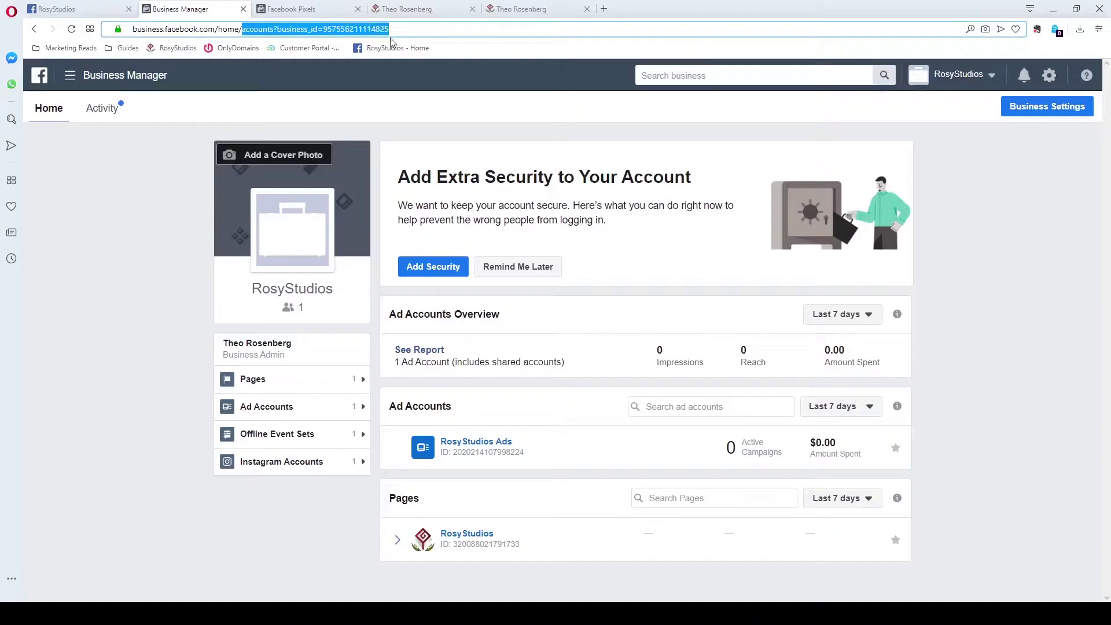
key("BackSpace")
key("Return")
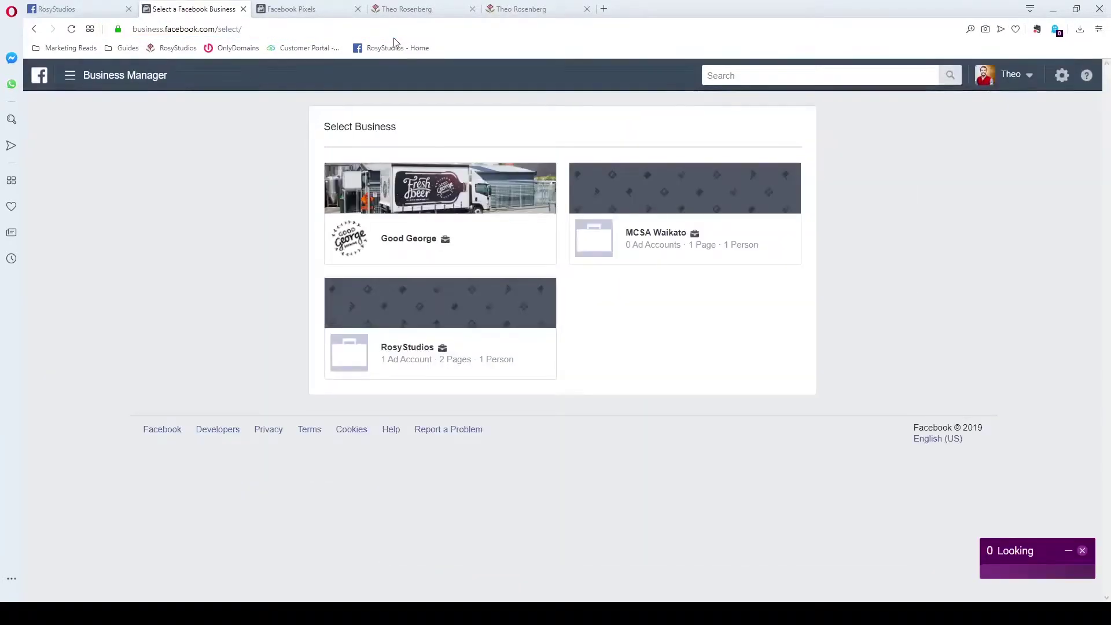
left_click(412, 353)
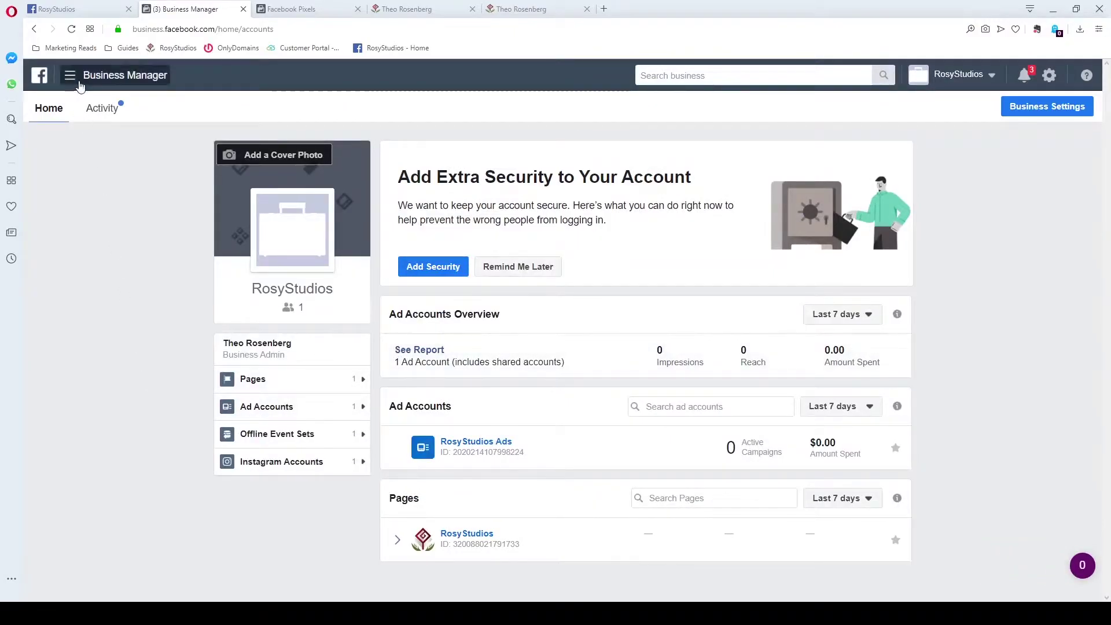
Step: Go to the Pixels data sources in Events Manager and start creating a Facebook pixel
left_click(80, 86)
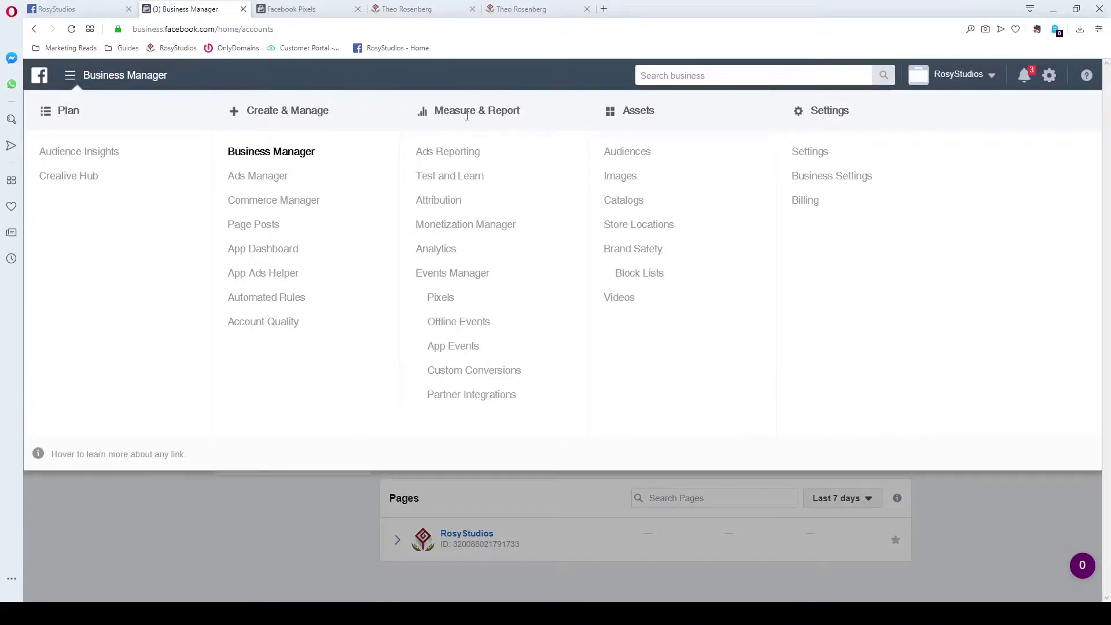
left_click(441, 298)
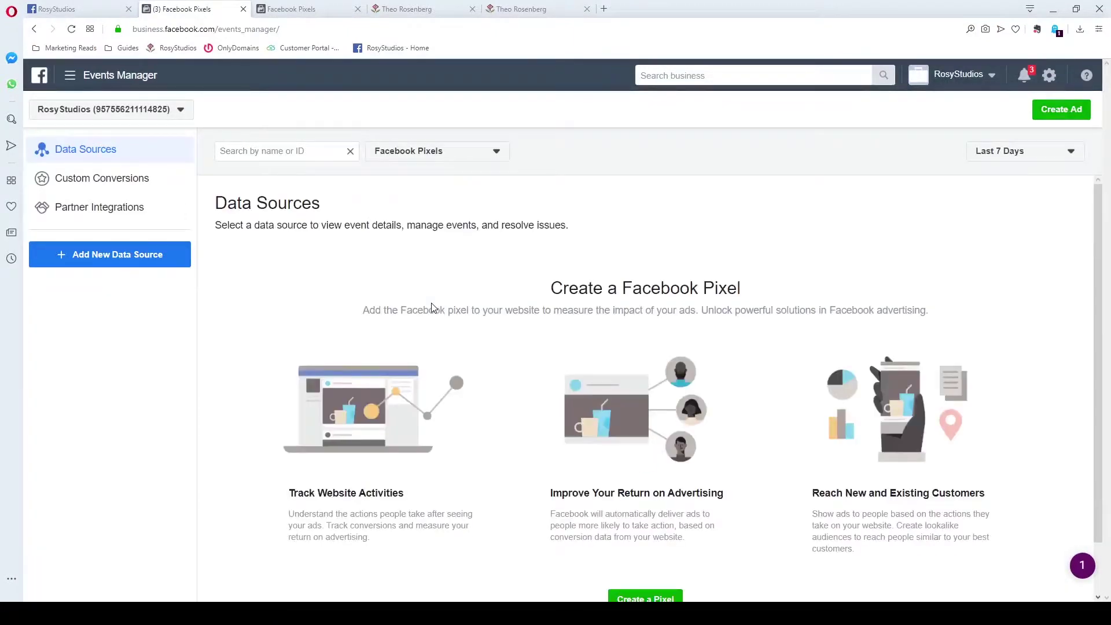
scroll(431, 307, "down", 1)
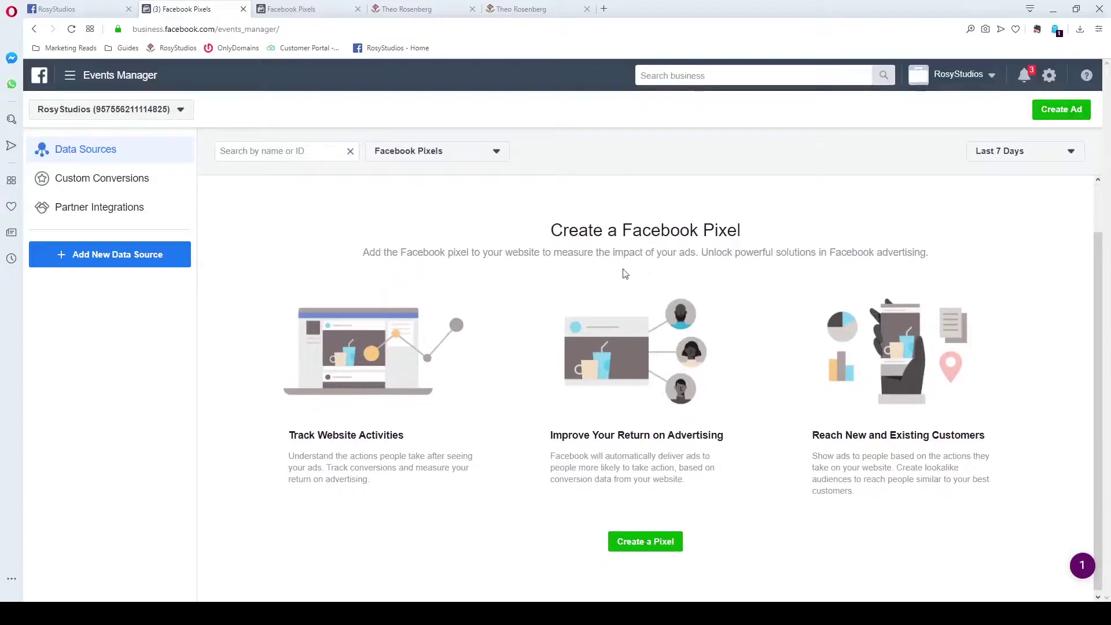
left_click(658, 542)
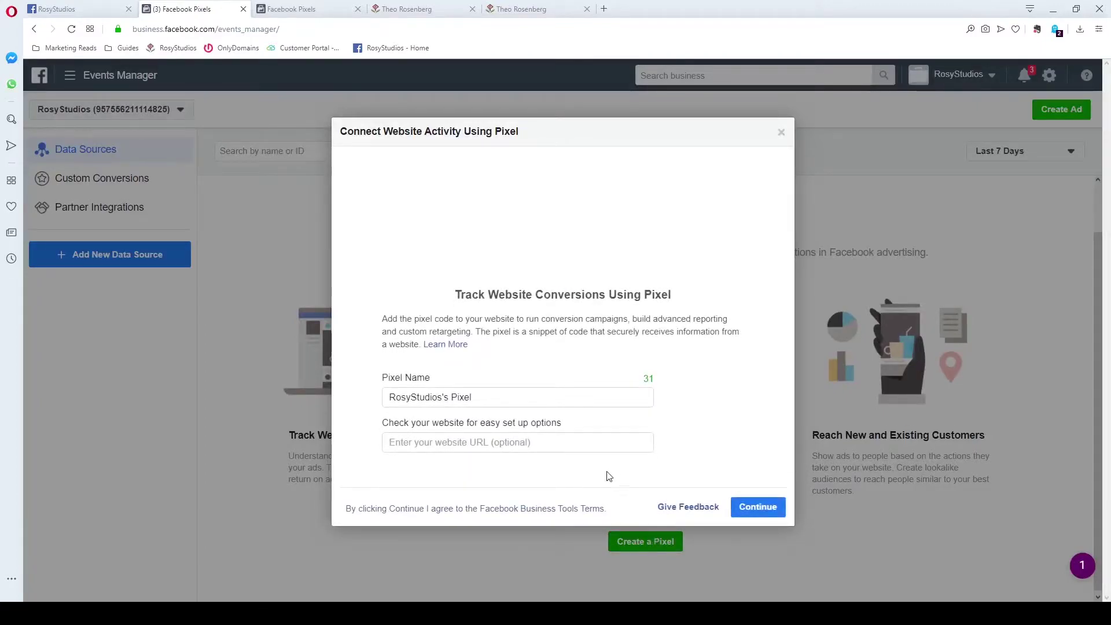
Step: Set the pixel's website to rosystudios.com, keep the suggested pixel name, and continue with the pixel creation
left_click(419, 442)
type("rosystudios c")
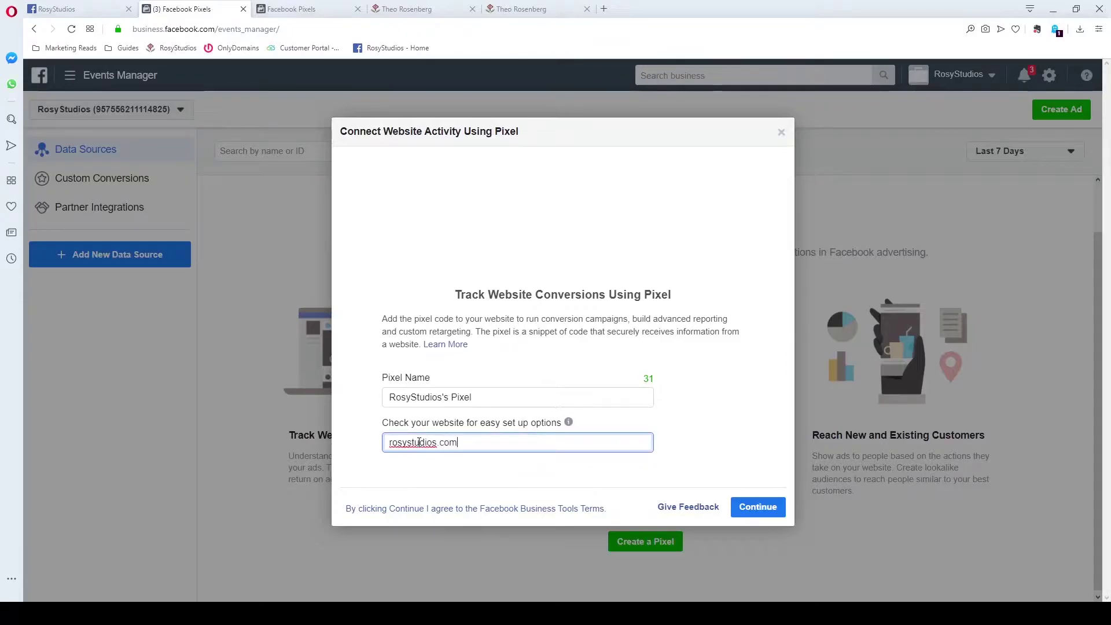
left_click(459, 472)
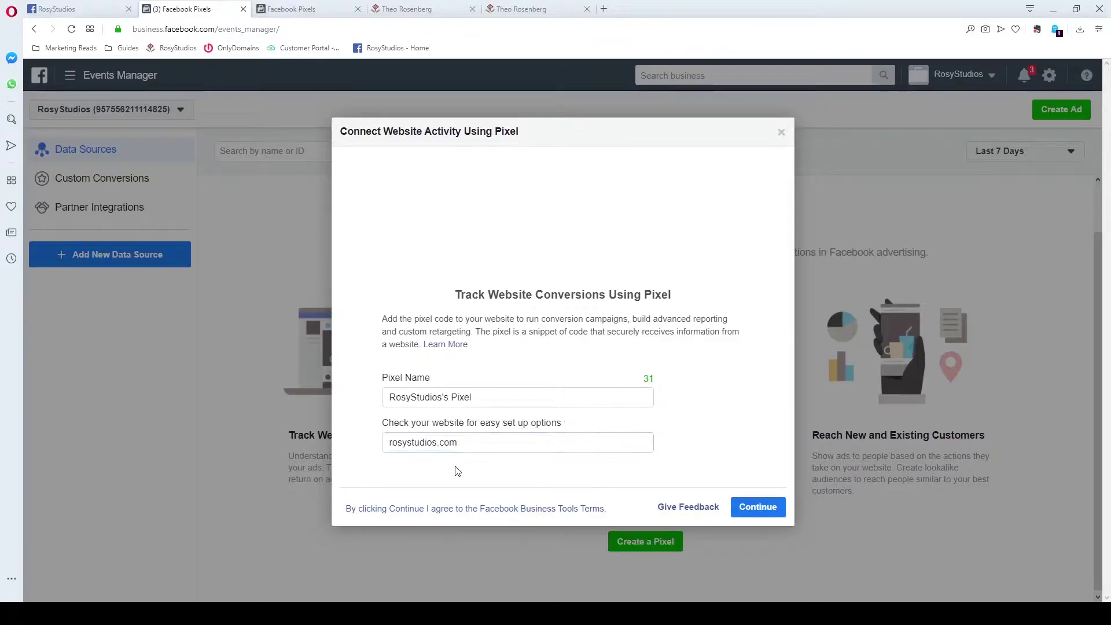
left_click(758, 508)
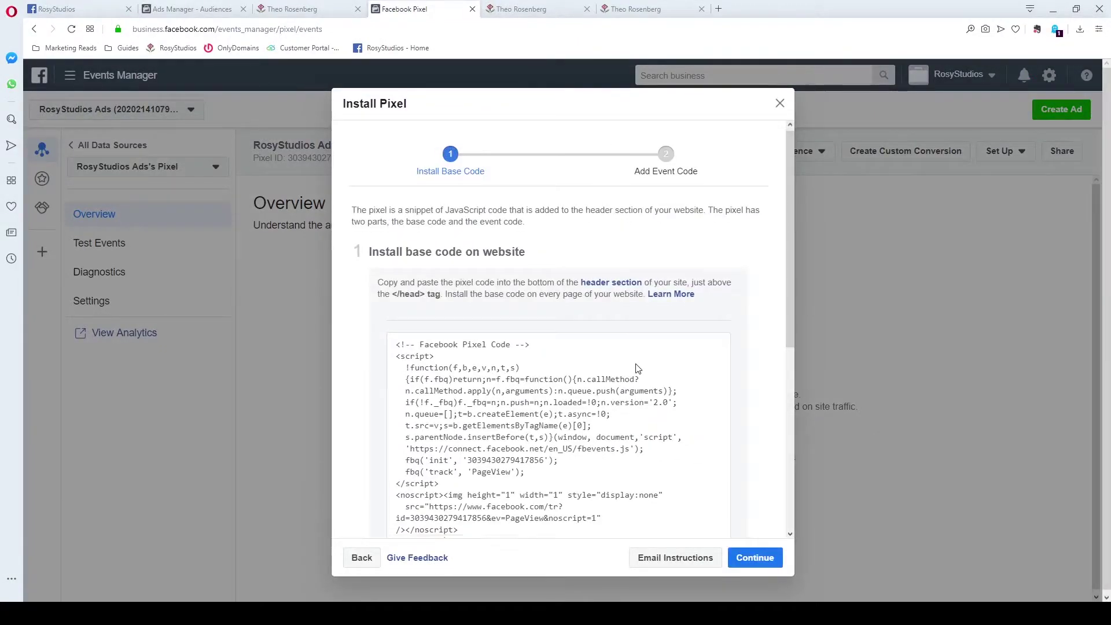
Step: Copy the complete Facebook pixel base code from the installation instructions
scroll(635, 367, "down", 5)
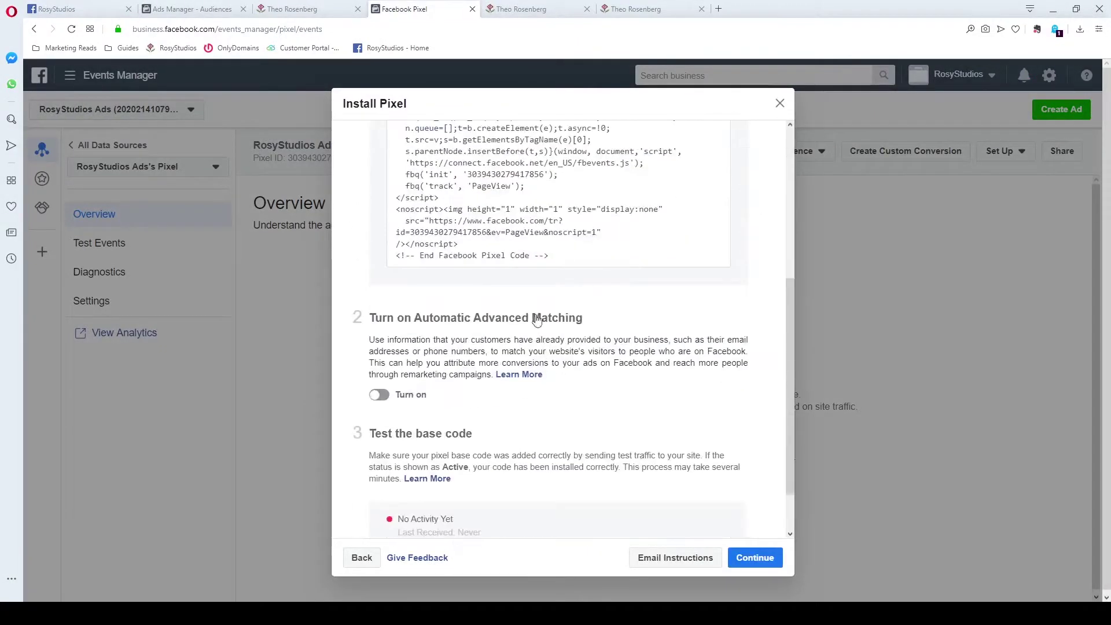
left_click(578, 262)
key("ctrl+c")
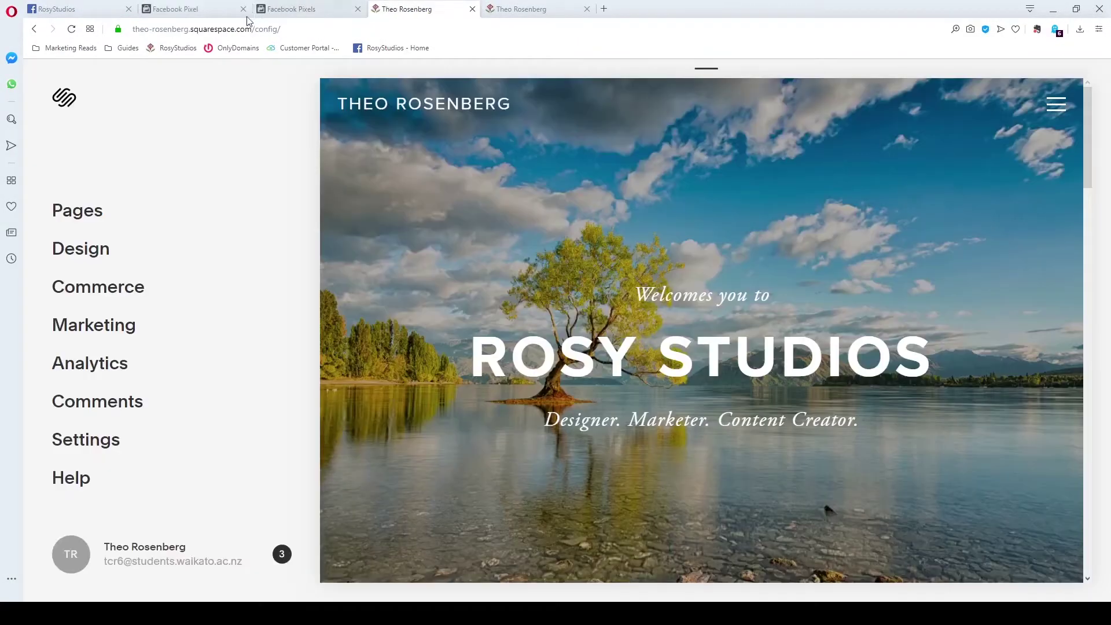
Step: In the site's Squarespace configuration, open the Code Injection page of the advanced settings
left_click(98, 442)
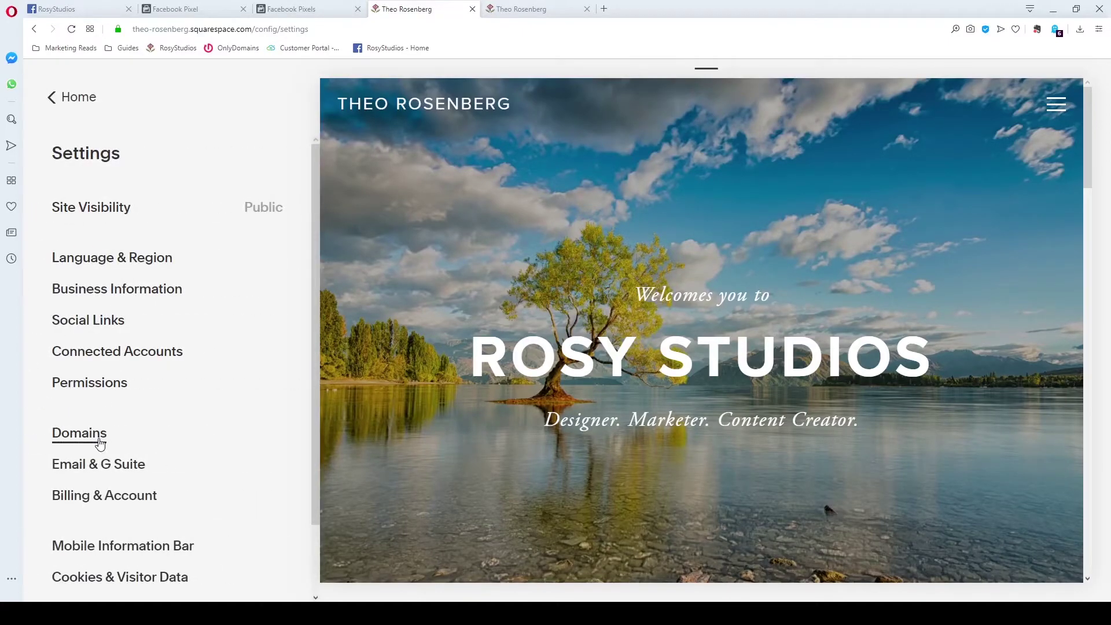
scroll(100, 443, "down", 3)
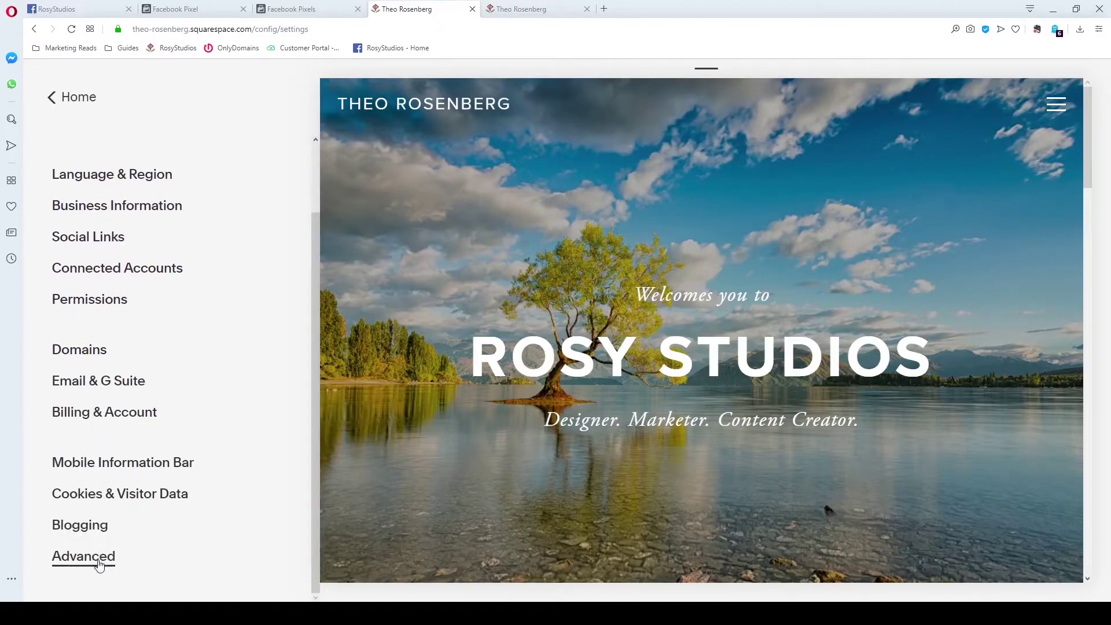
left_click(99, 559)
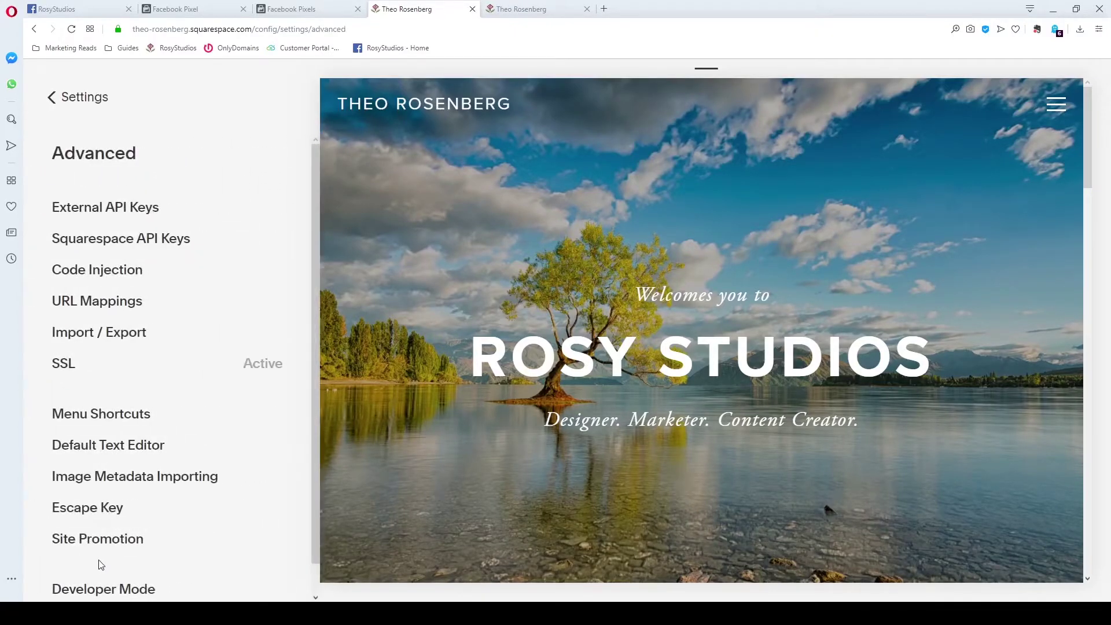
left_click(102, 273)
Step: Replace the Facebook Pixel block below the Google Tag Manager code in the site header with the copied code, and save
scroll(296, 387, "down", 1)
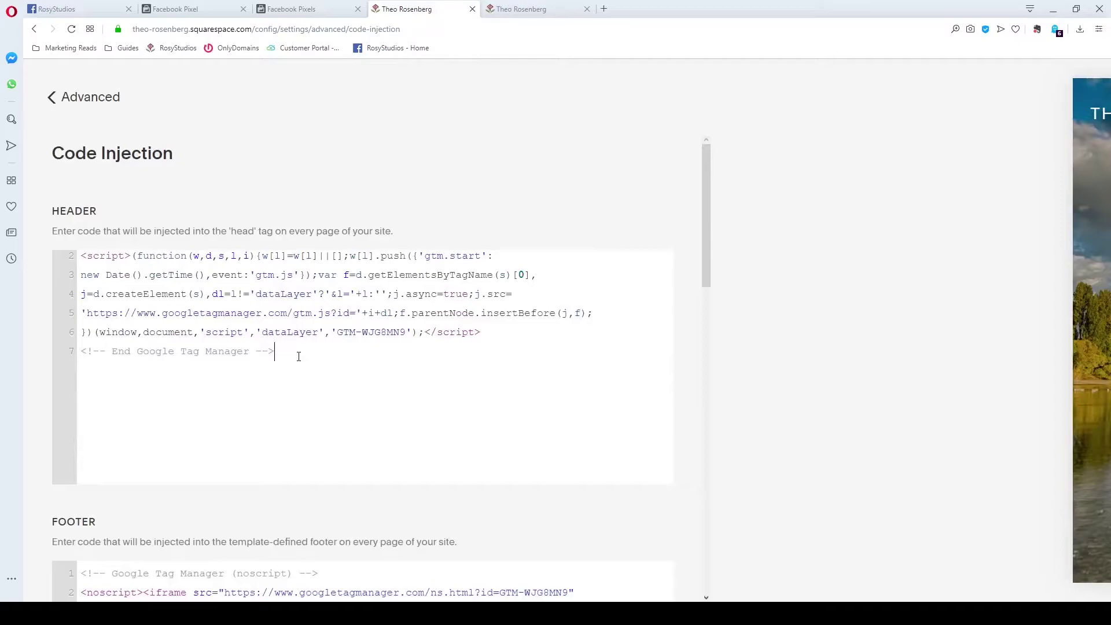
key("Return")
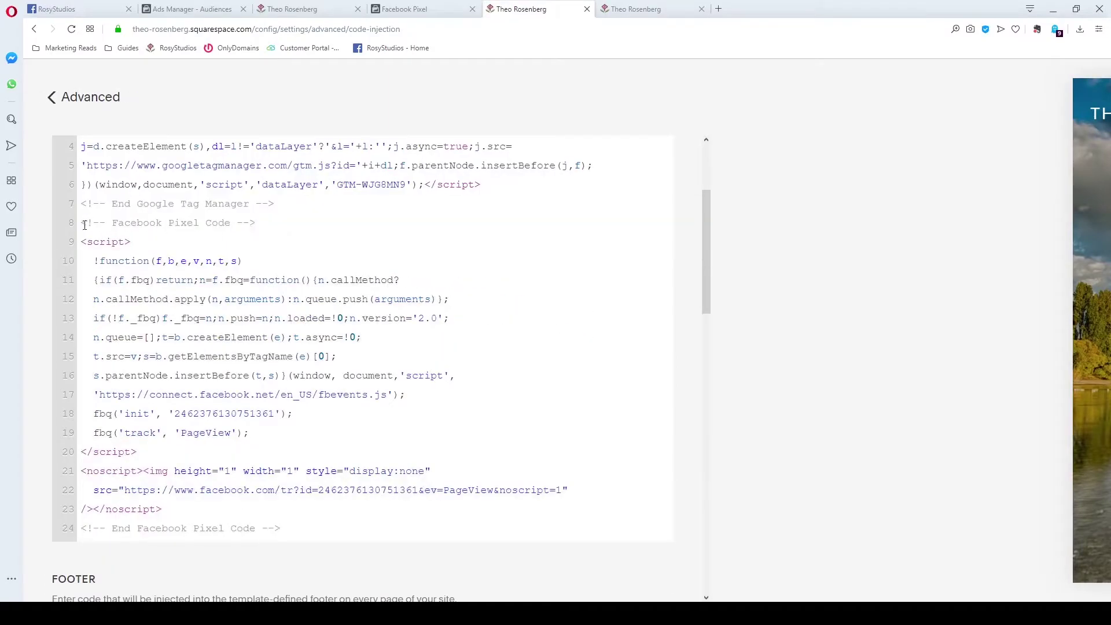
left_click_drag(82, 222, 452, 593)
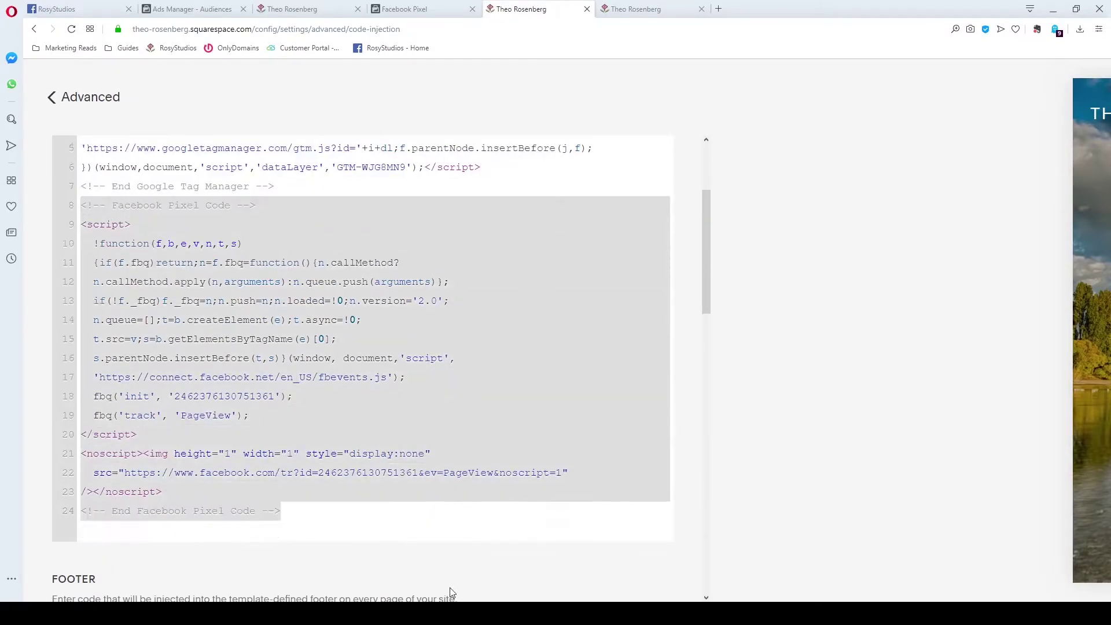
key("ctrl+v")
scroll(326, 496, "down", 2)
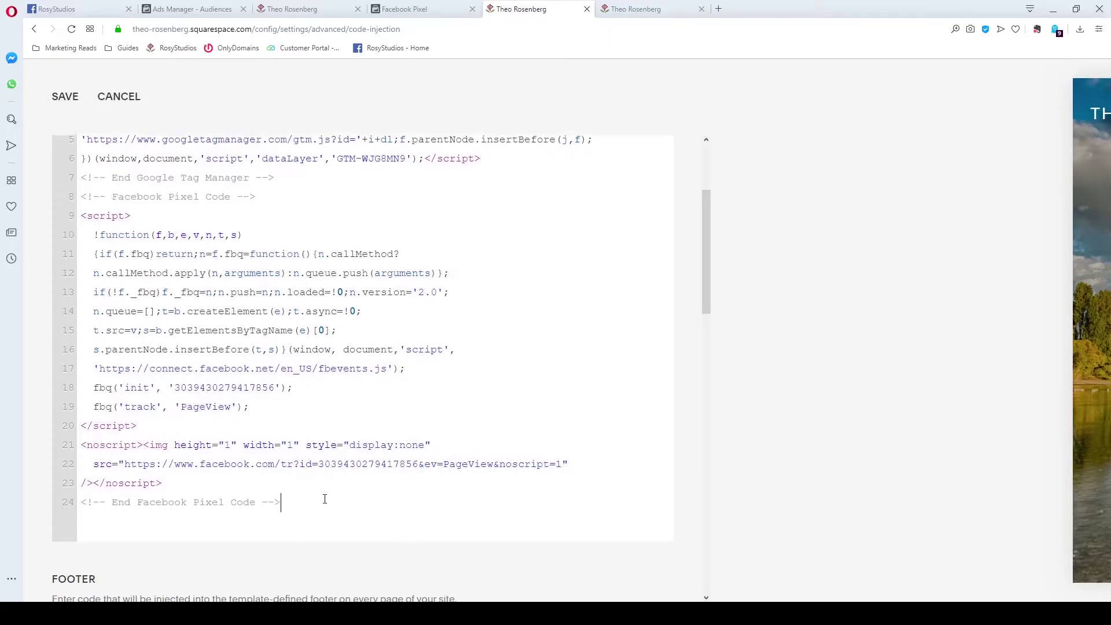
scroll(325, 494, "up", 5)
left_click(65, 99)
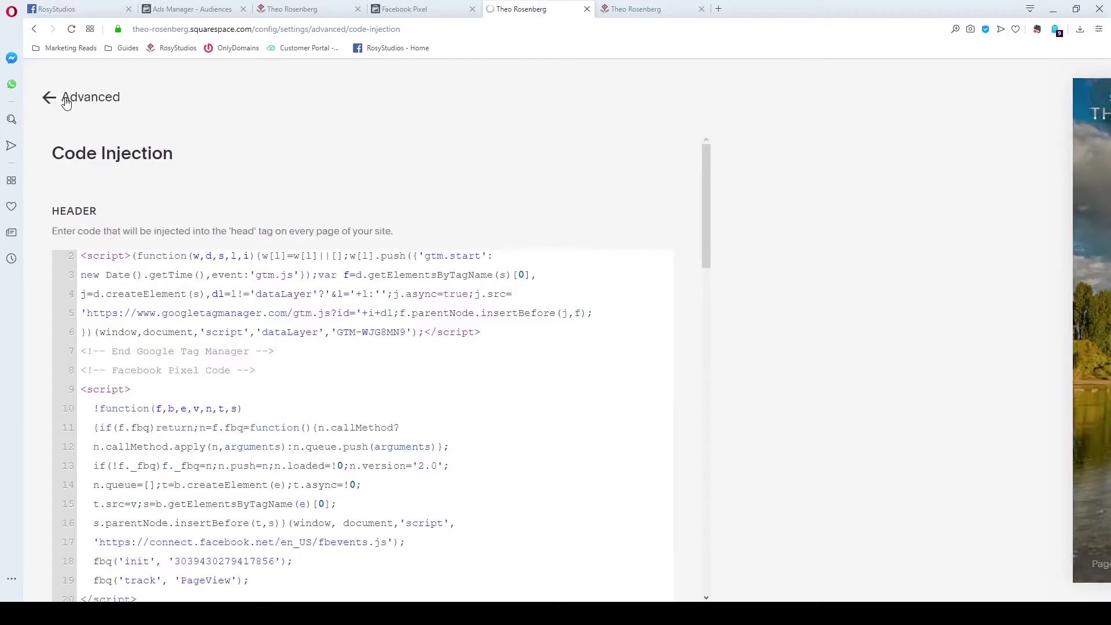
left_click(67, 103)
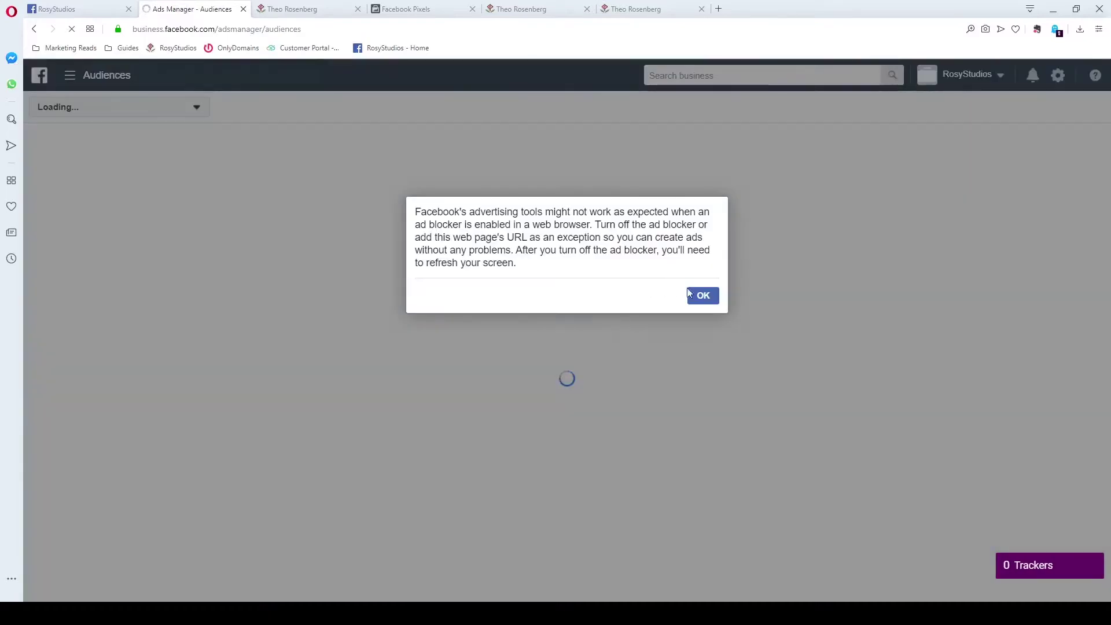
Step: In Facebook's Audiences, dismiss the ad blocker notice and start a custom audience that uses the website as its source
left_click(703, 297)
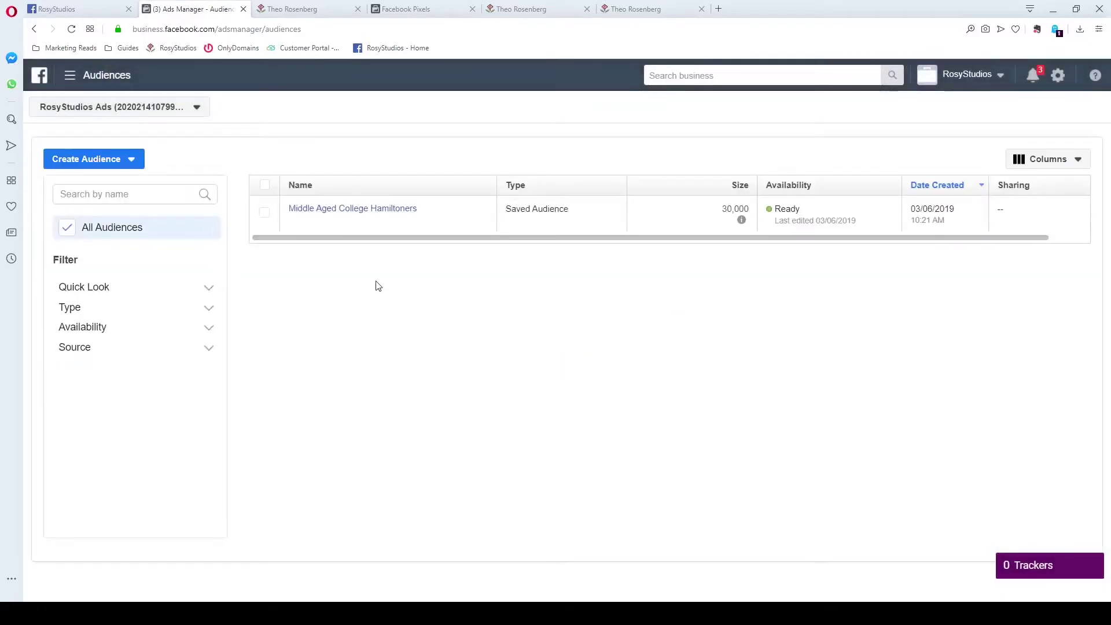
left_click(90, 158)
left_click(103, 186)
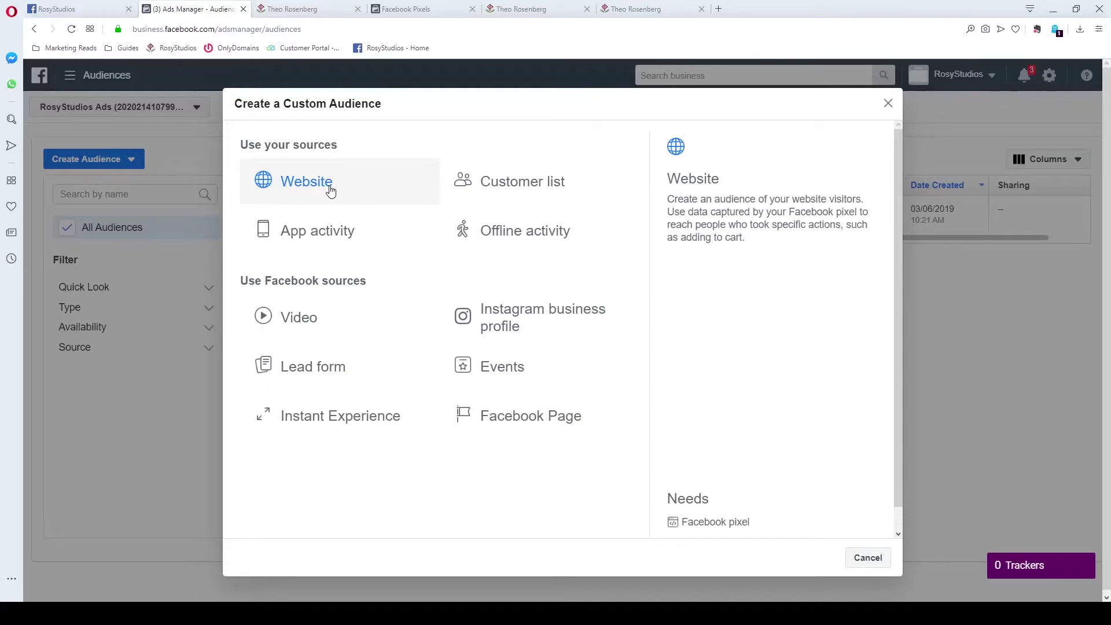
left_click(331, 191)
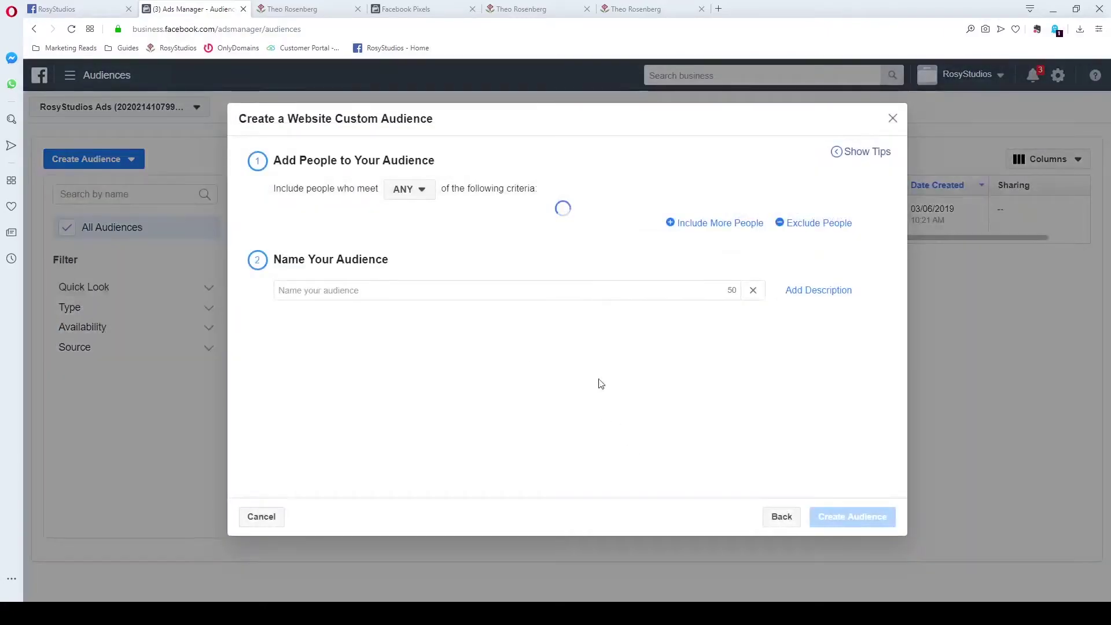
left_click(412, 225)
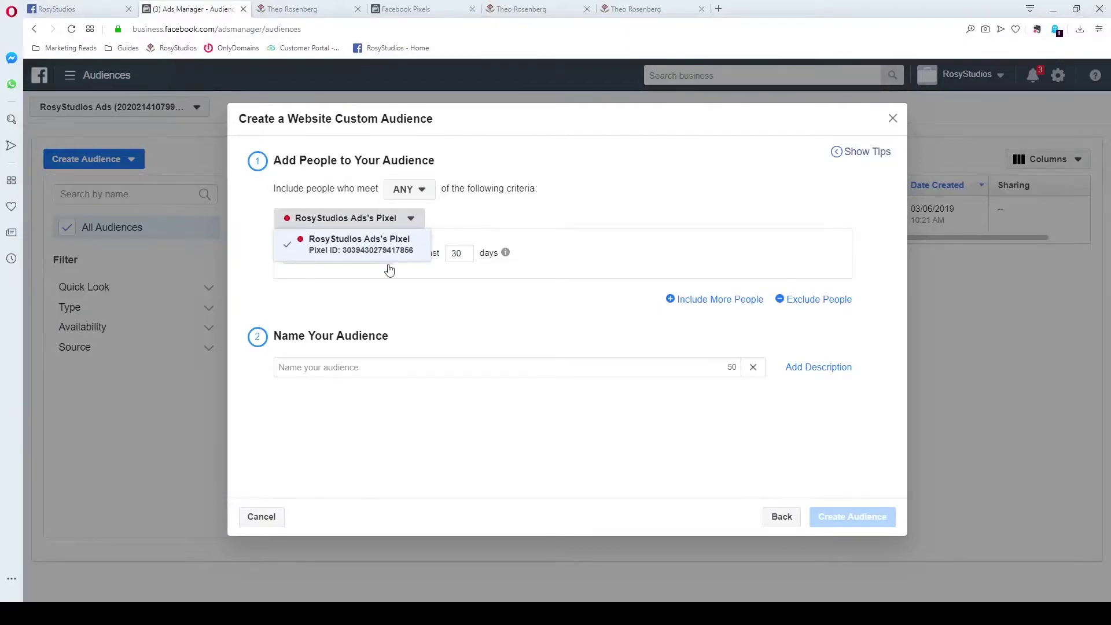
left_click(374, 243)
left_click(377, 256)
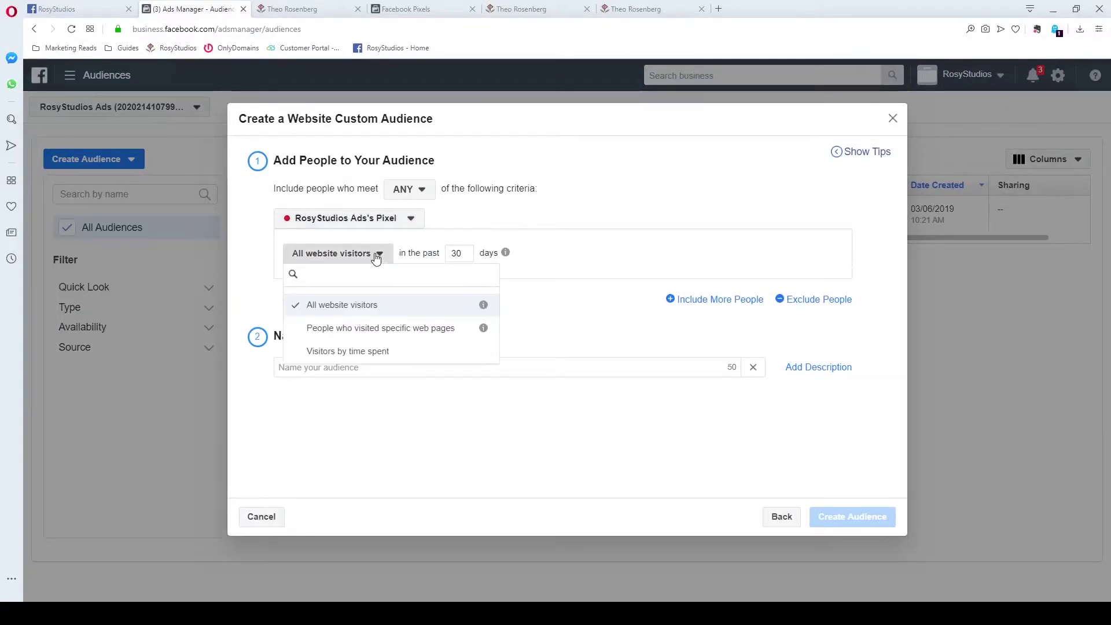
left_click(571, 278)
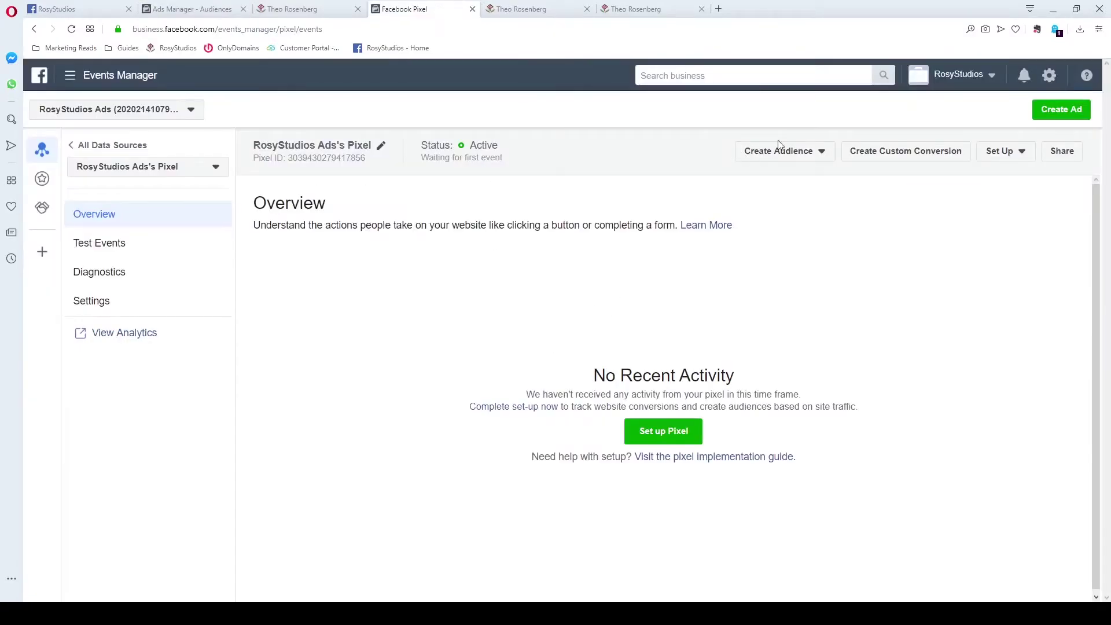
left_click(781, 155)
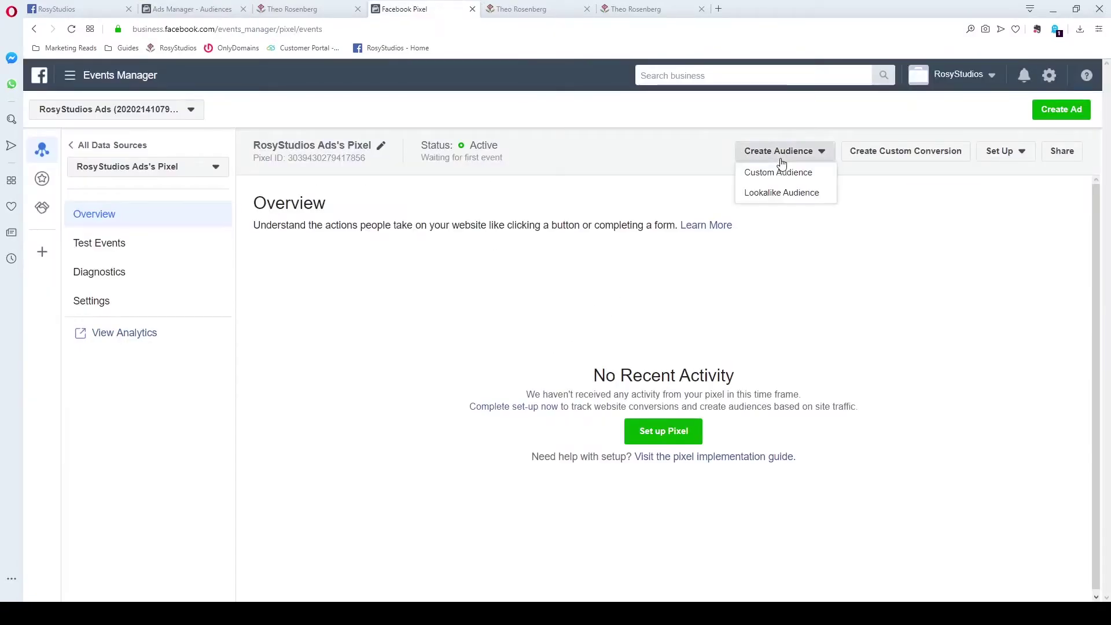
left_click(784, 171)
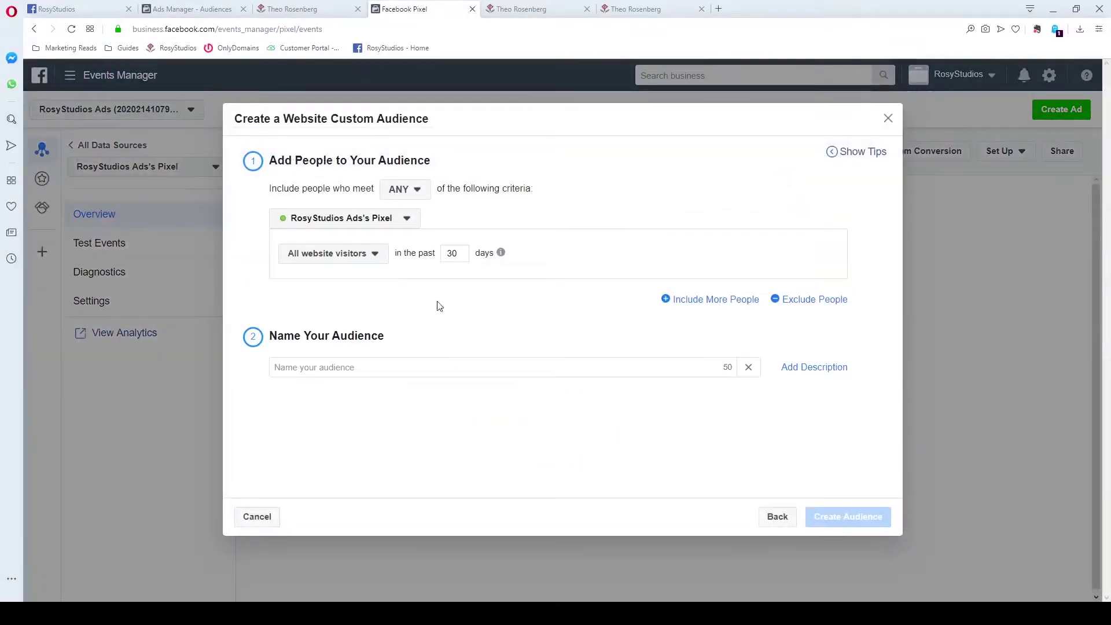
left_click(364, 366)
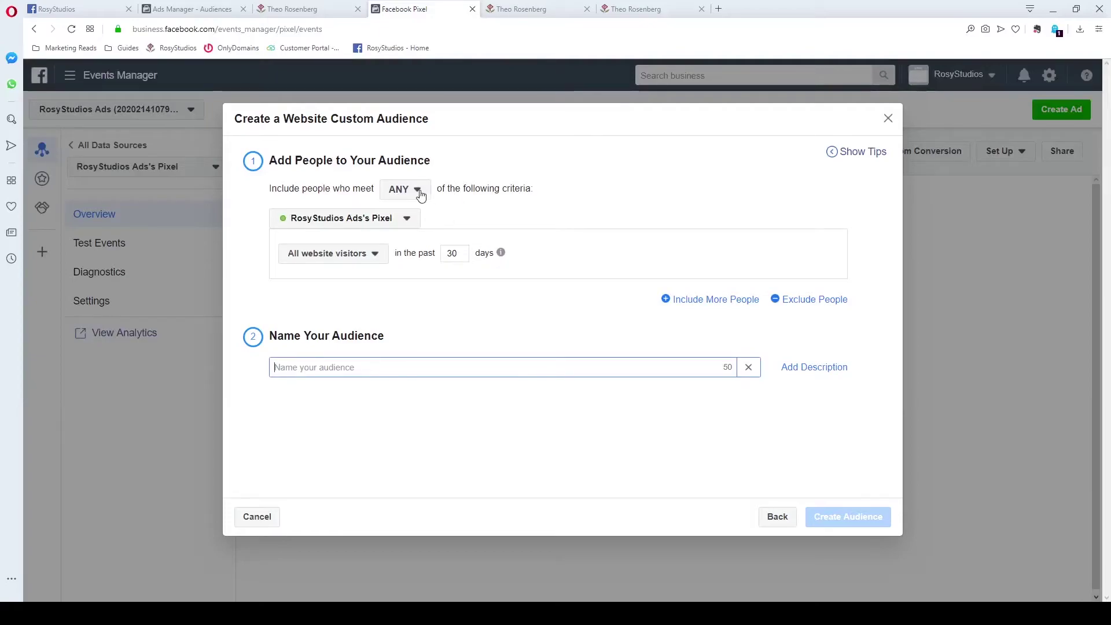
Step: Keep all website visitors as the audience criterion and set the period to the past 100 days
left_click(372, 253)
left_click(374, 253)
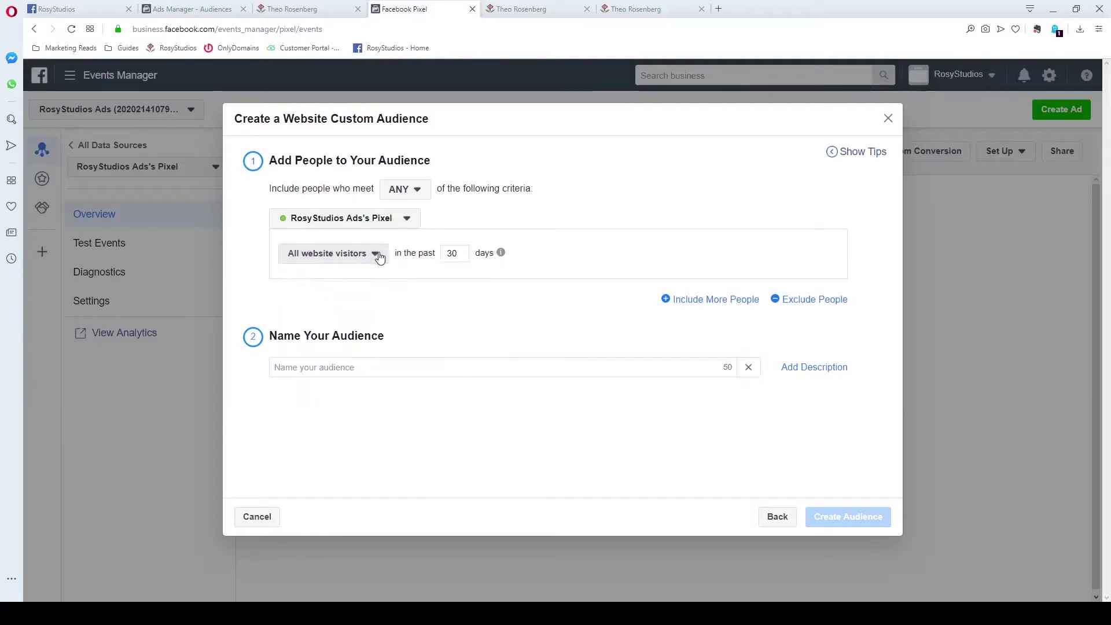
left_click(418, 191)
left_click(418, 191)
left_click(364, 254)
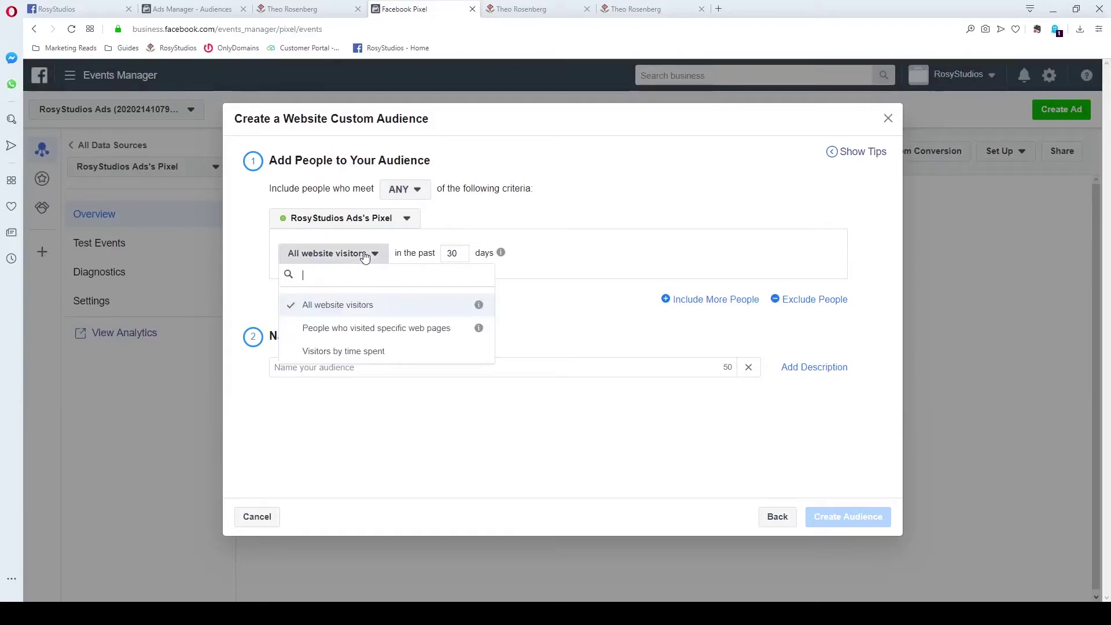
left_click(449, 258)
double_click(447, 258)
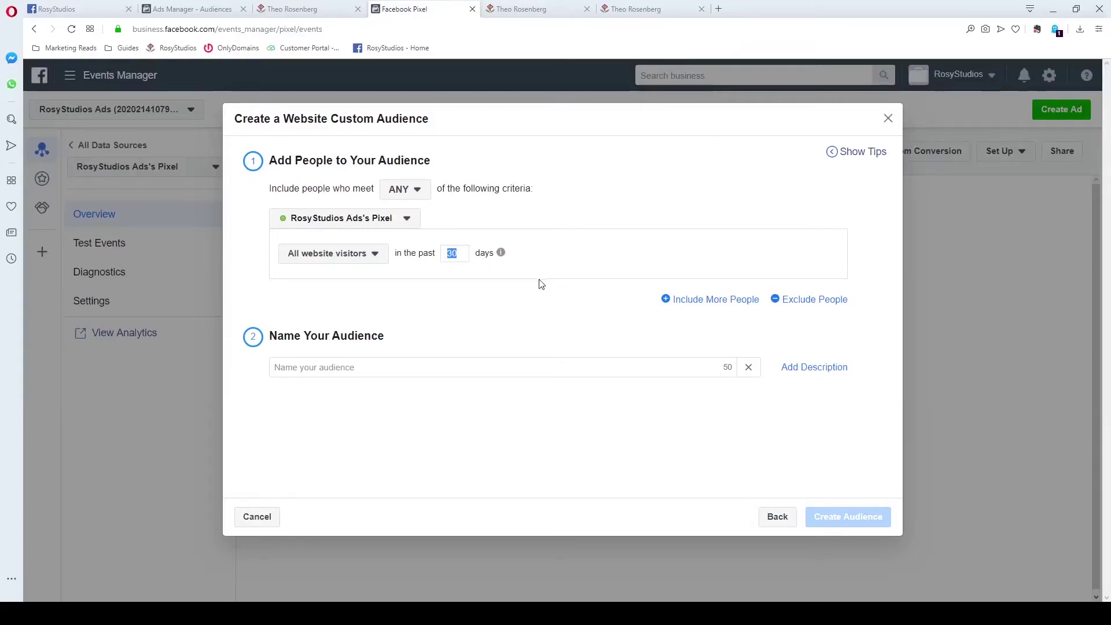
type("100")
left_click(369, 368)
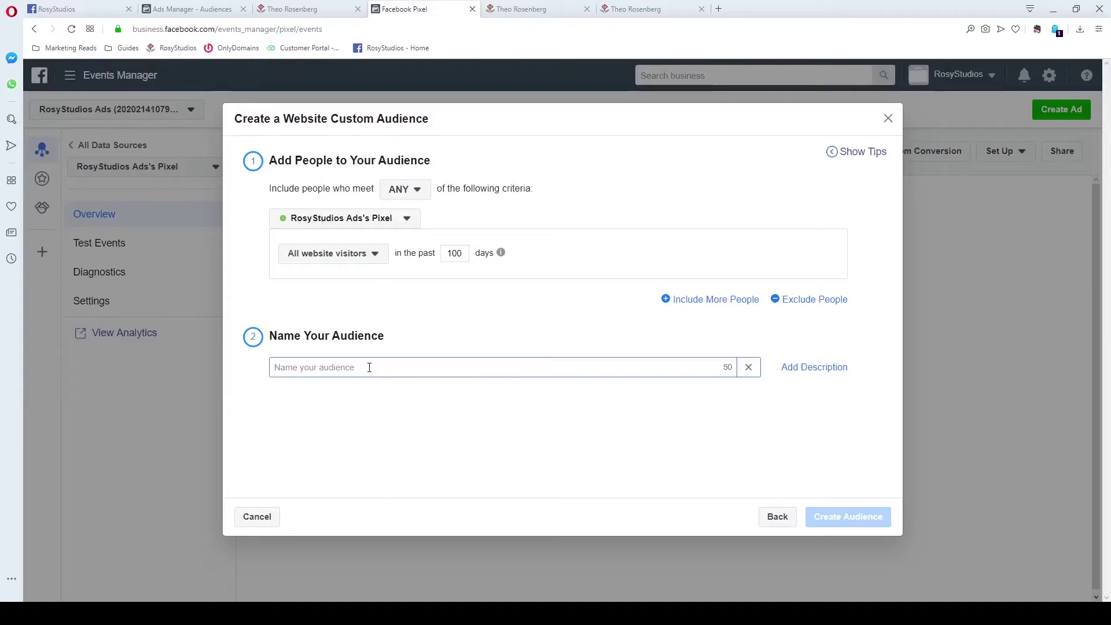
type("10")
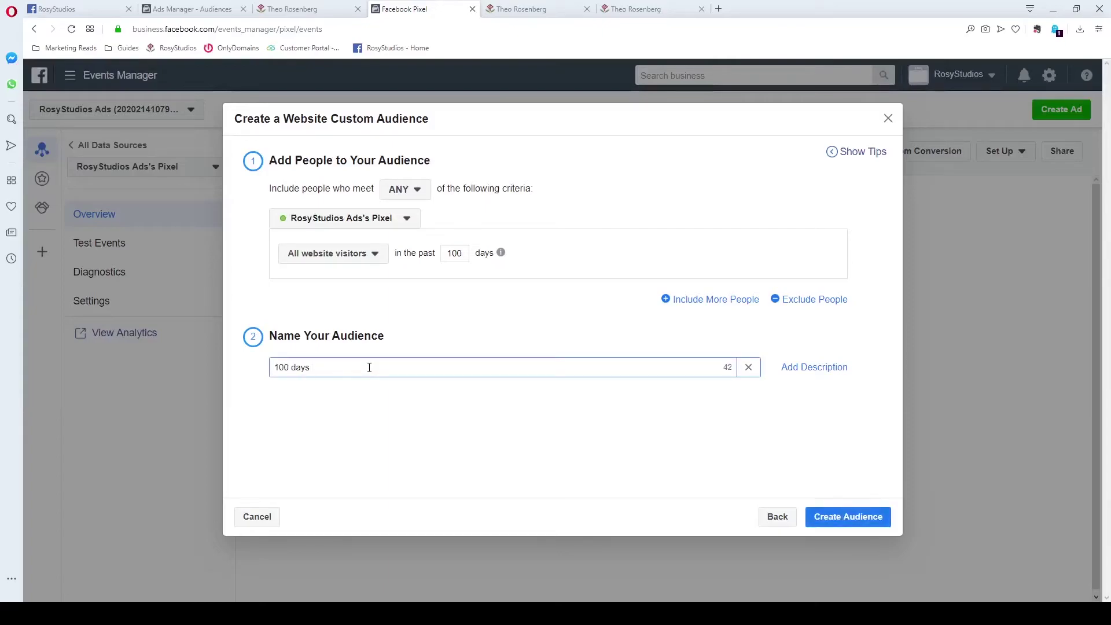
type("0 da")
key("BackSpace")
key("BackSpace")
key("BackSpace")
key("BackSpace")
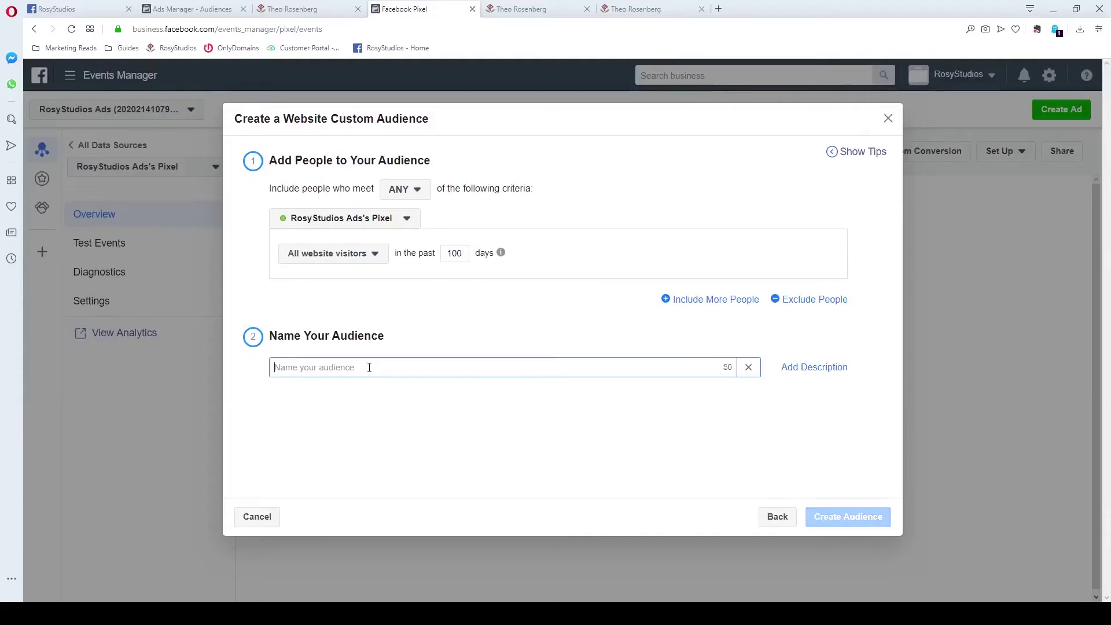
type("d")
key("BackSpace")
type("Ro")
key("BackSpace")
key("BackSpace")
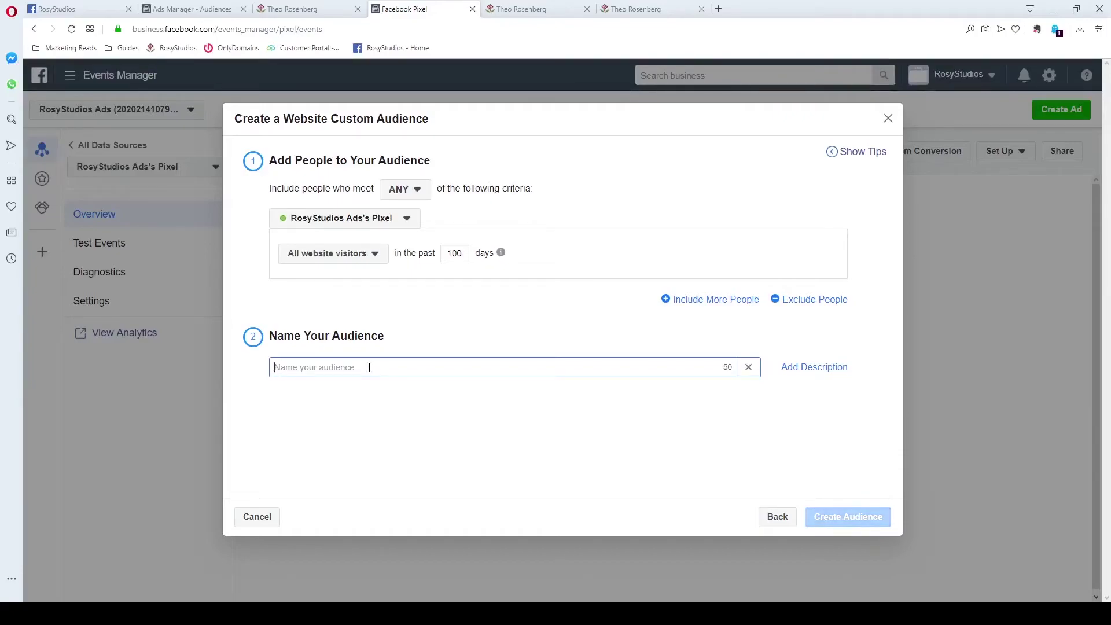
Step: Name the audience "Rosy Visitors (100 days)", create it and finish the dialog
type("Rosy")
type(" Visot")
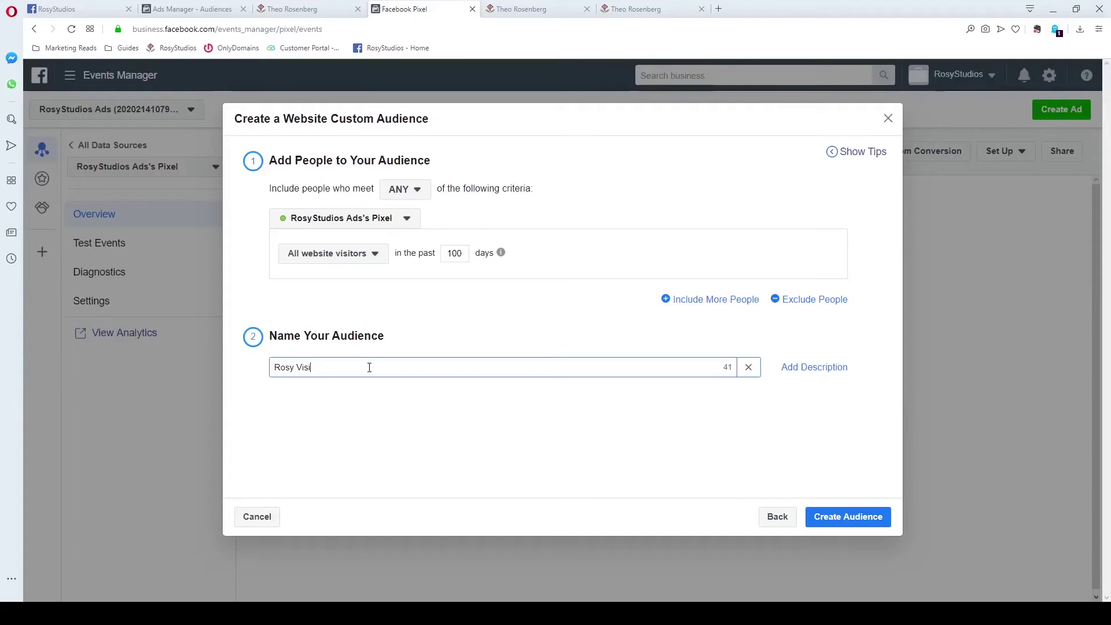
type("ors (100 days")
left_click(845, 517)
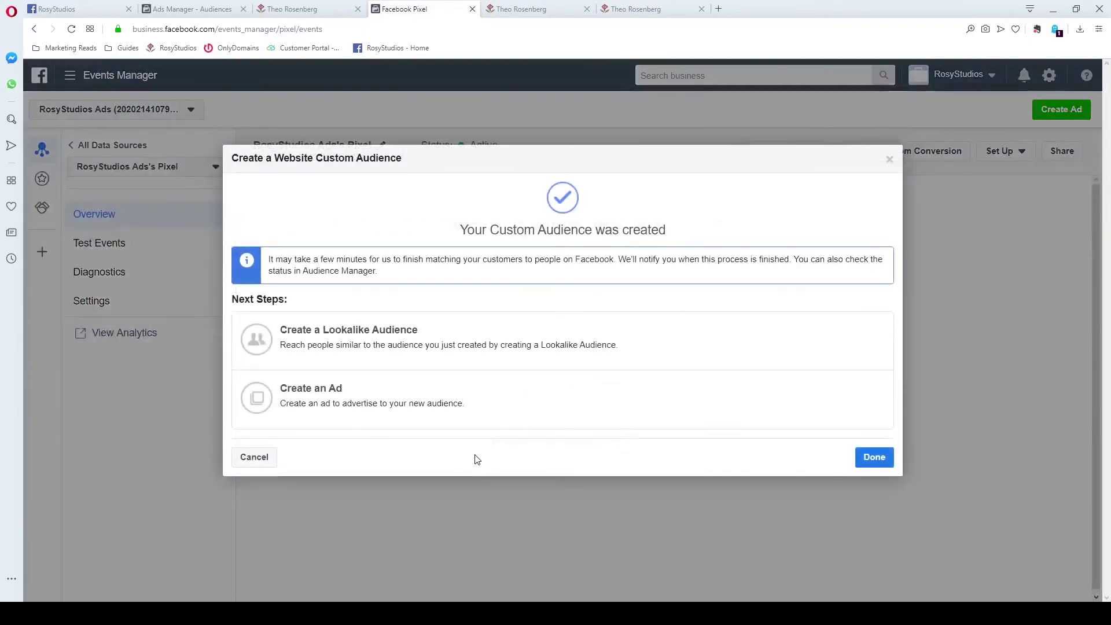
left_click(873, 460)
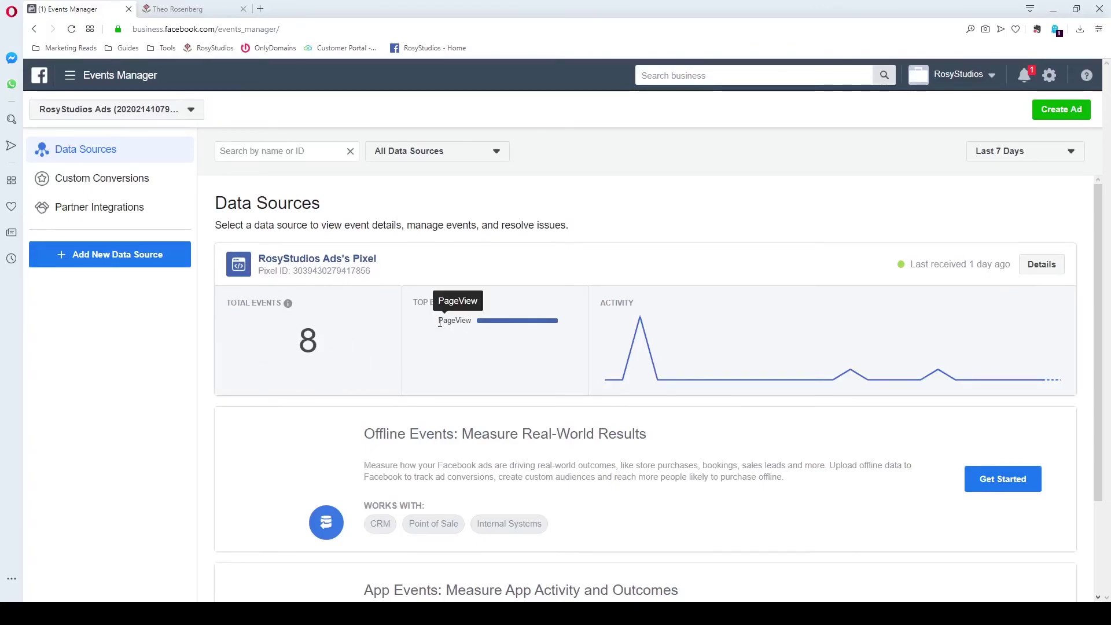
mouse_move(640, 318)
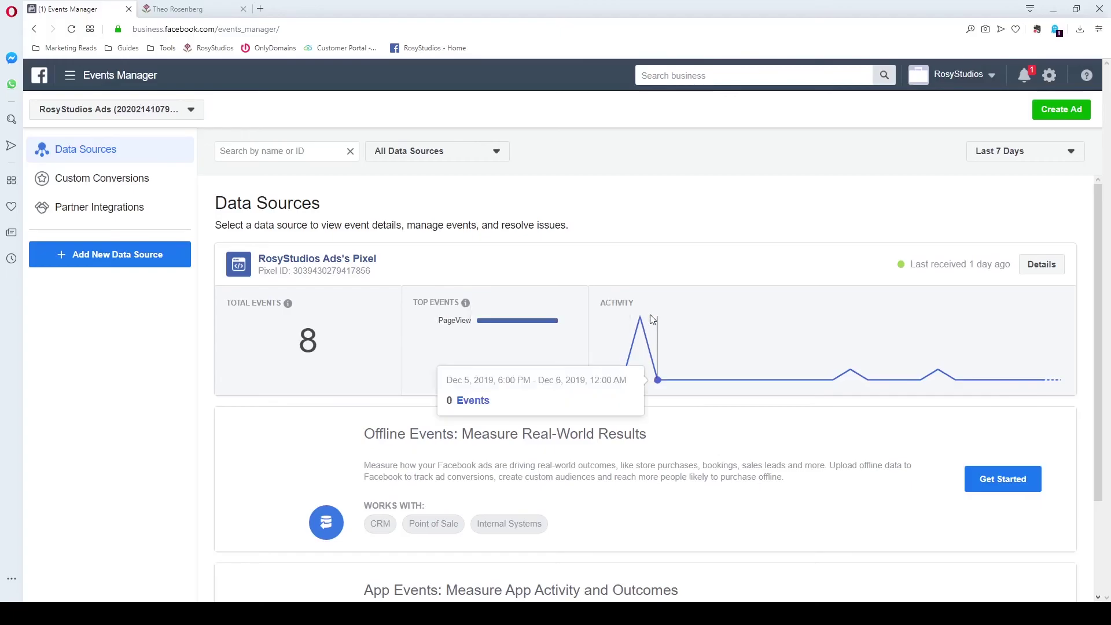
scroll(642, 393, "down", 2)
scroll(629, 393, "up", 2)
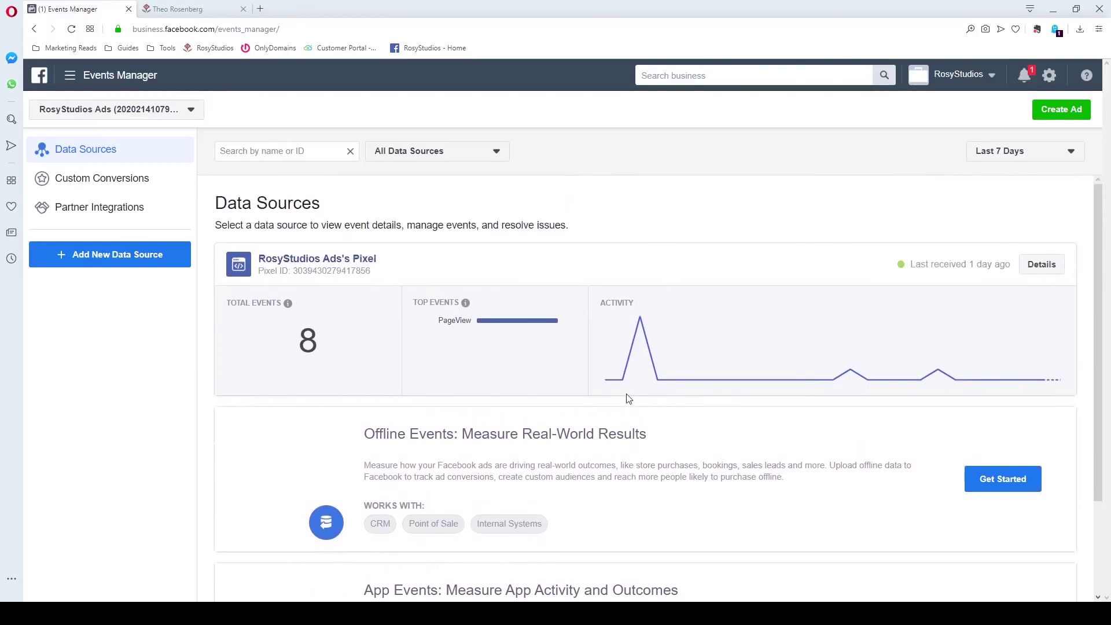